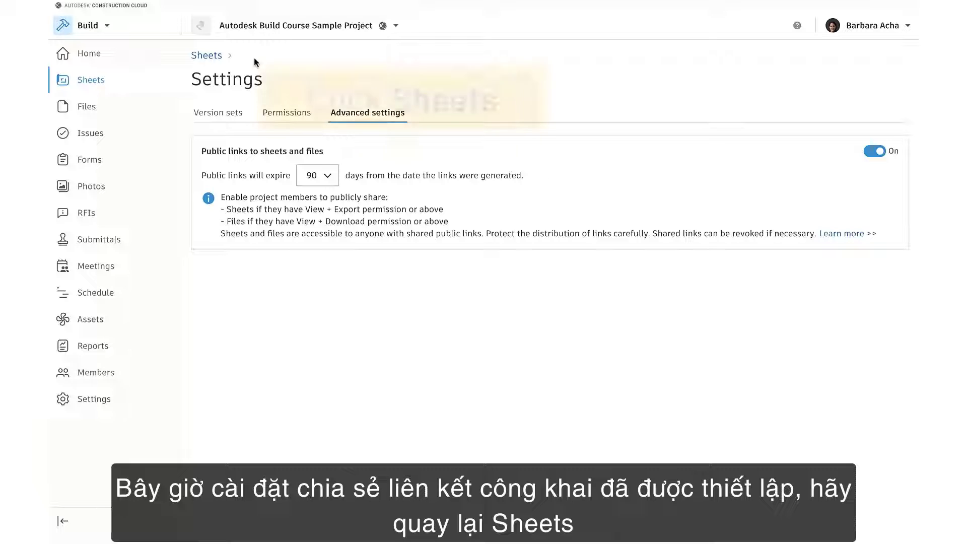
- Return from Advanced settings, where public links expire after 90 days, to the 12-sheet Sheets list
{"action": "left_click", "coordinate": [98, 84]}
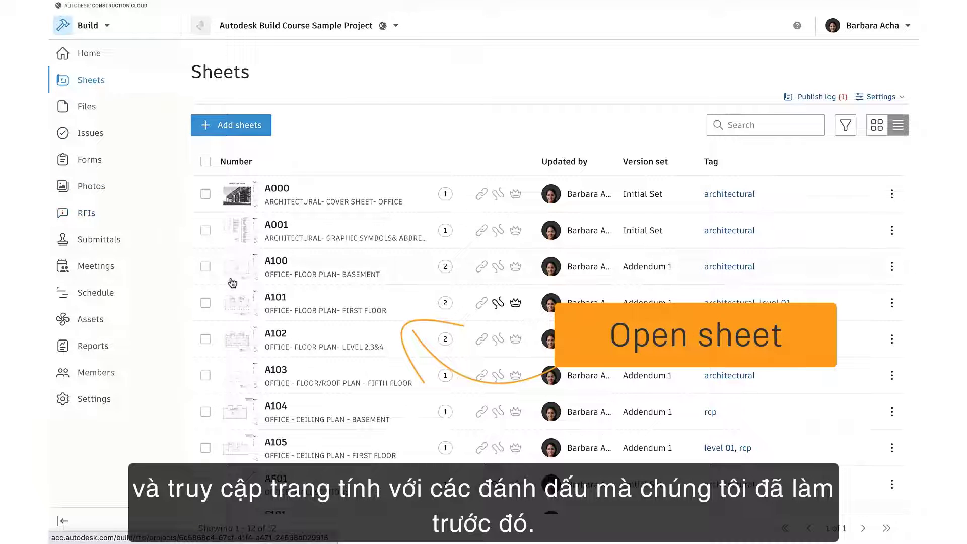
- Export sheet A101 to PDF with both private and published markups included
{"action": "left_click", "coordinate": [279, 313]}
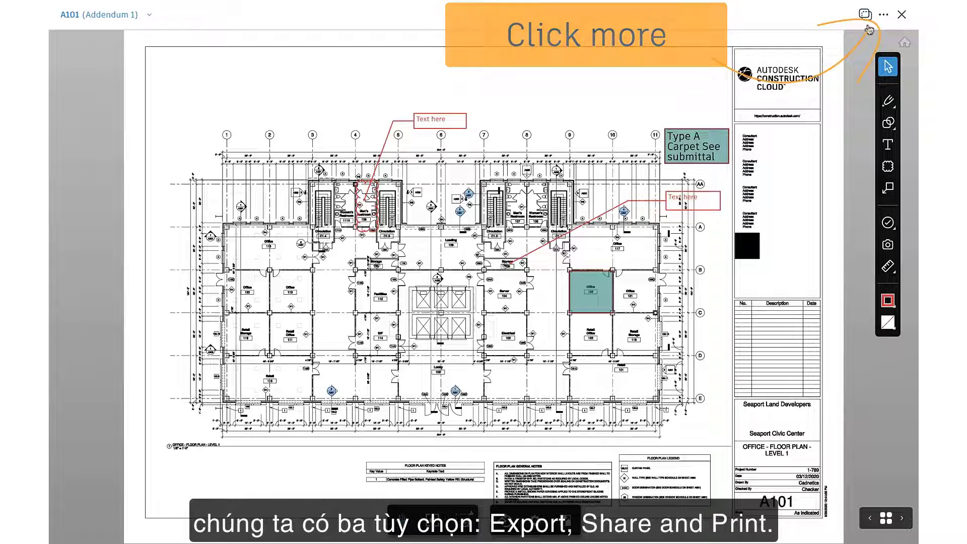
{"action": "left_click", "coordinate": [884, 15]}
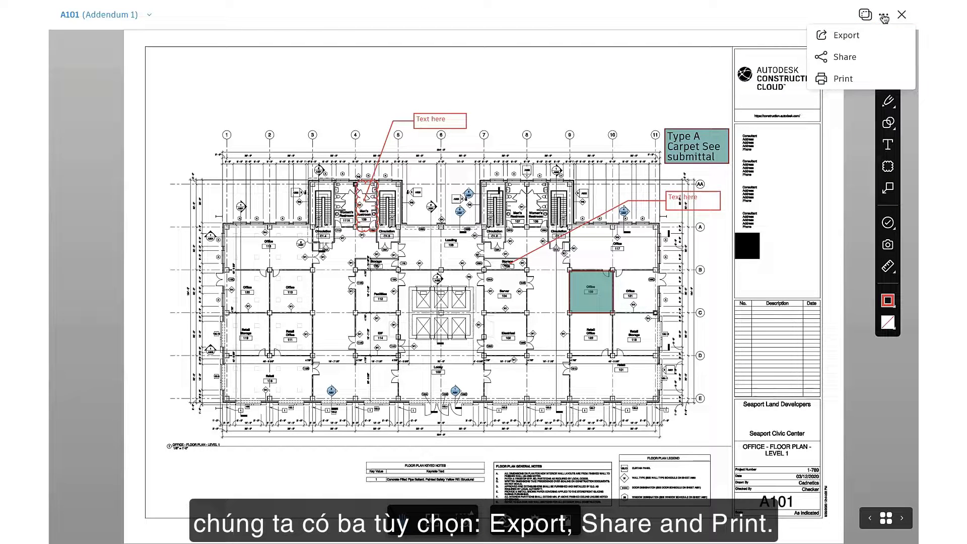
{"action": "left_click", "coordinate": [872, 41]}
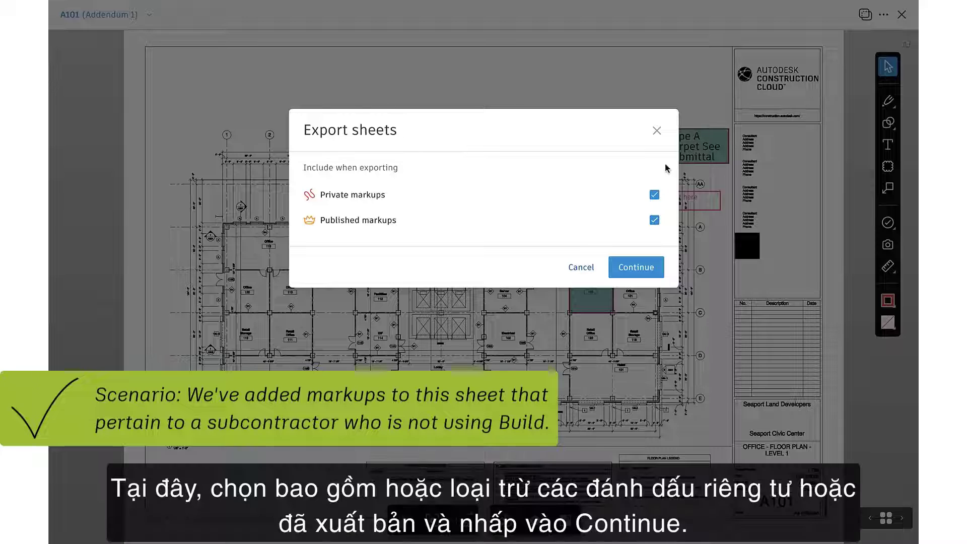
{"action": "left_click", "coordinate": [654, 194]}
{"action": "left_click", "coordinate": [655, 194]}
{"action": "left_click", "coordinate": [655, 220]}
{"action": "left_click", "coordinate": [655, 219]}
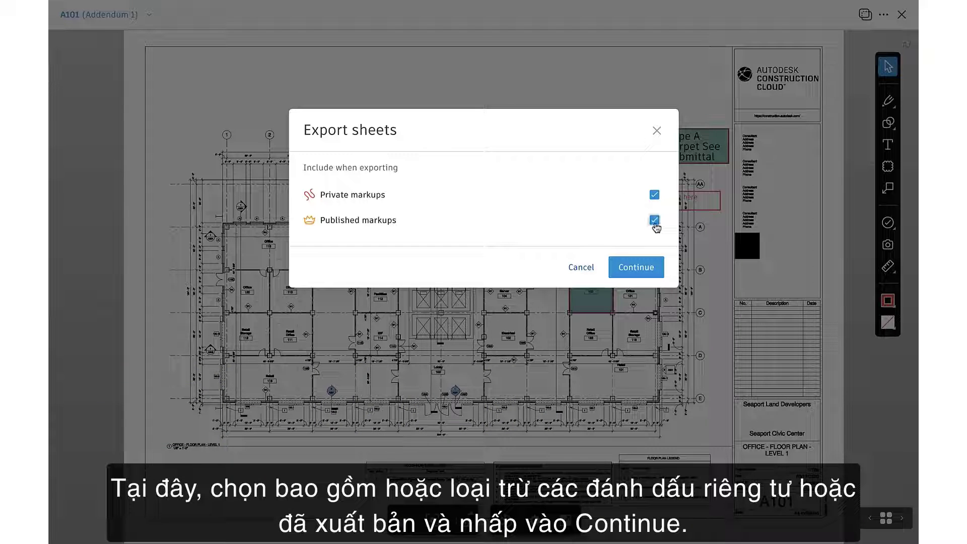
{"action": "left_click", "coordinate": [636, 271]}
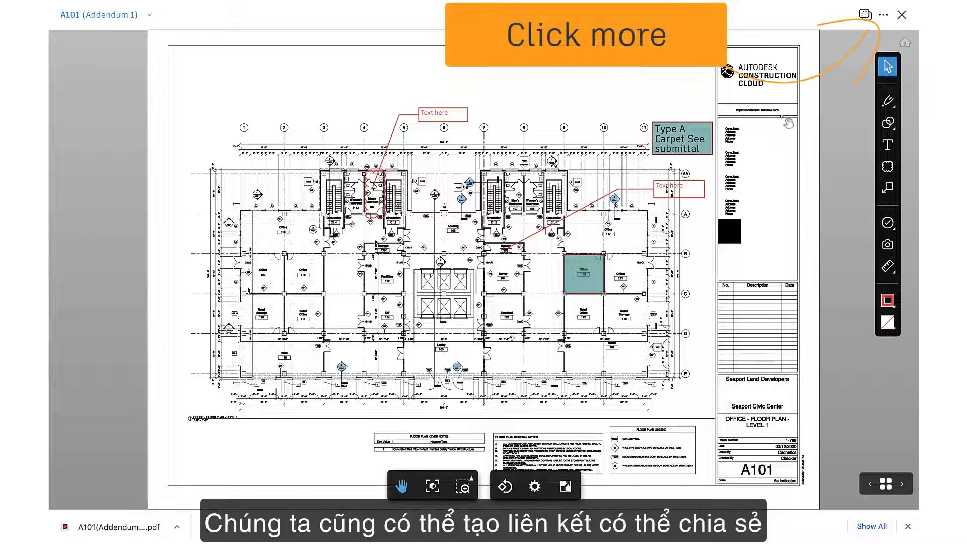
- Open the Share sheets form for sheet A101 from the viewer
{"action": "left_click", "coordinate": [884, 15]}
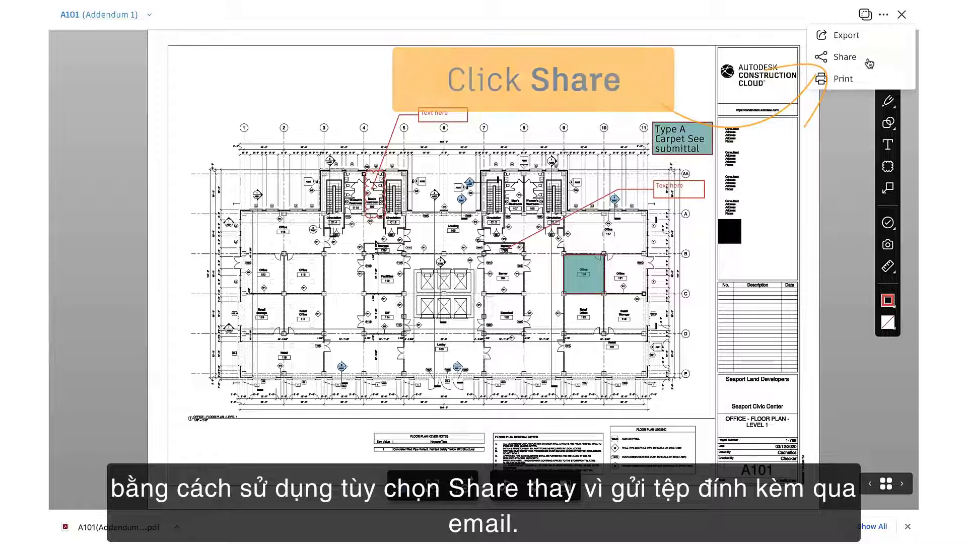
{"action": "left_click", "coordinate": [845, 56]}
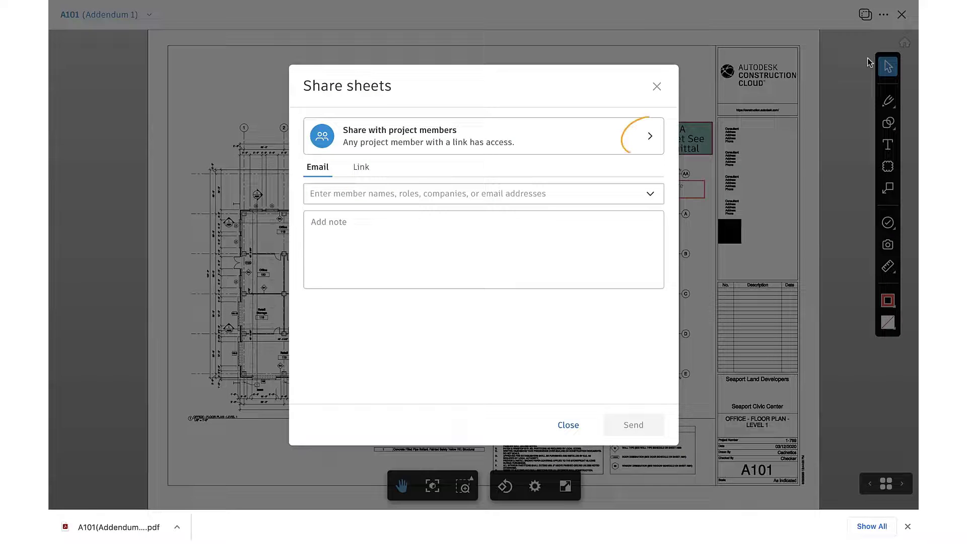
- Review the link access settings and keep the A101 link limited to project members
{"action": "left_click", "coordinate": [650, 136]}
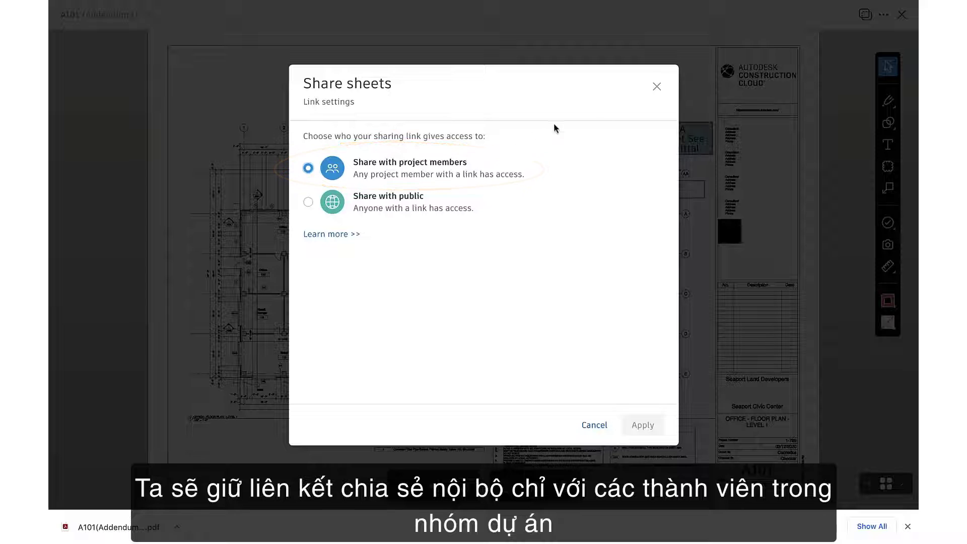
{"action": "left_click", "coordinate": [657, 87]}
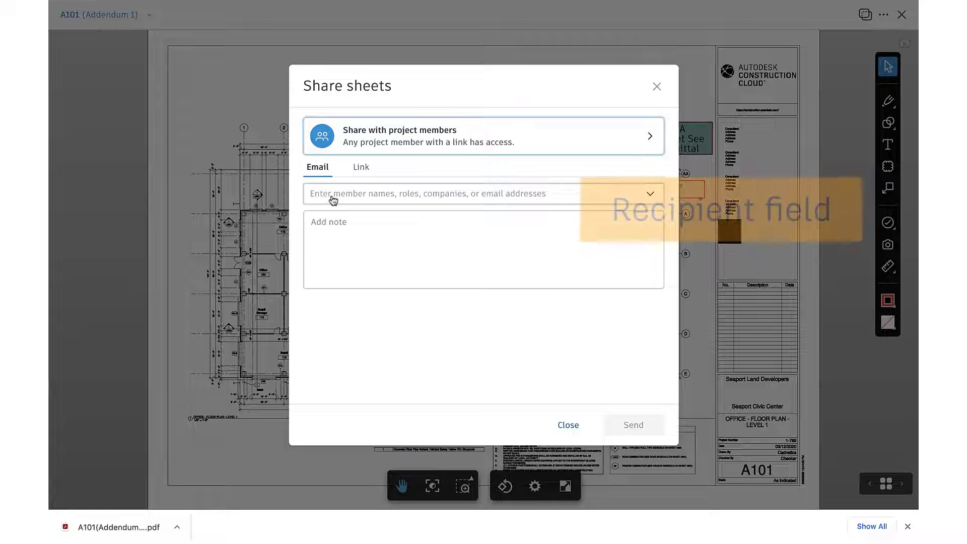
- Choose two project members as email recipients for sheet A101
{"action": "left_click", "coordinate": [358, 198]}
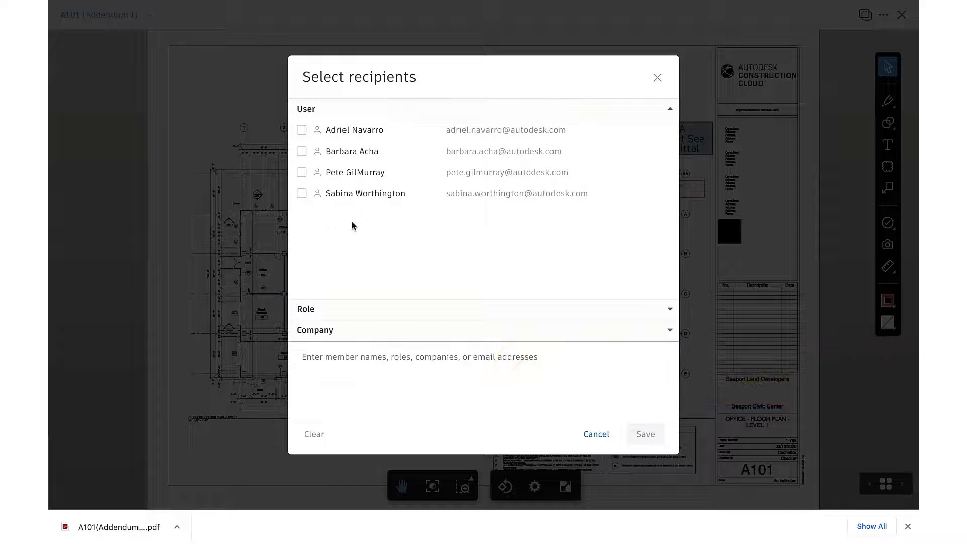
{"action": "left_click", "coordinate": [302, 194]}
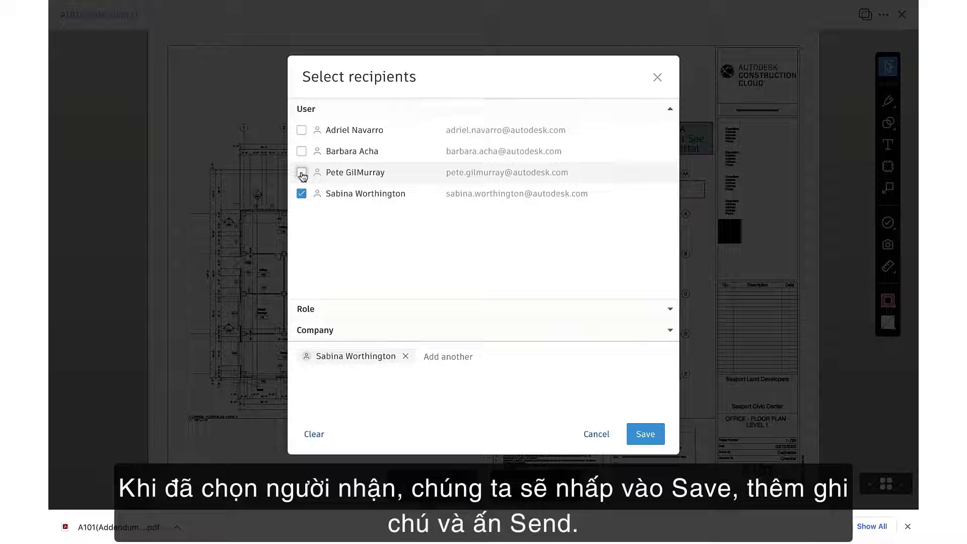
{"action": "left_click", "coordinate": [302, 173]}
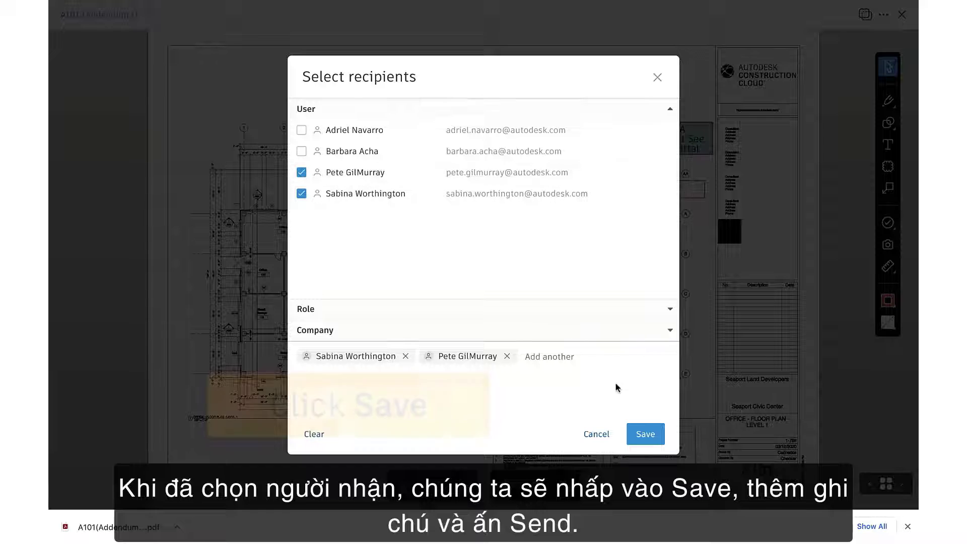
{"action": "left_click", "coordinate": [651, 441]}
- Add the note 'Please review safety hazards at the job site.' and send the email
{"action": "left_click", "coordinate": [467, 261]}
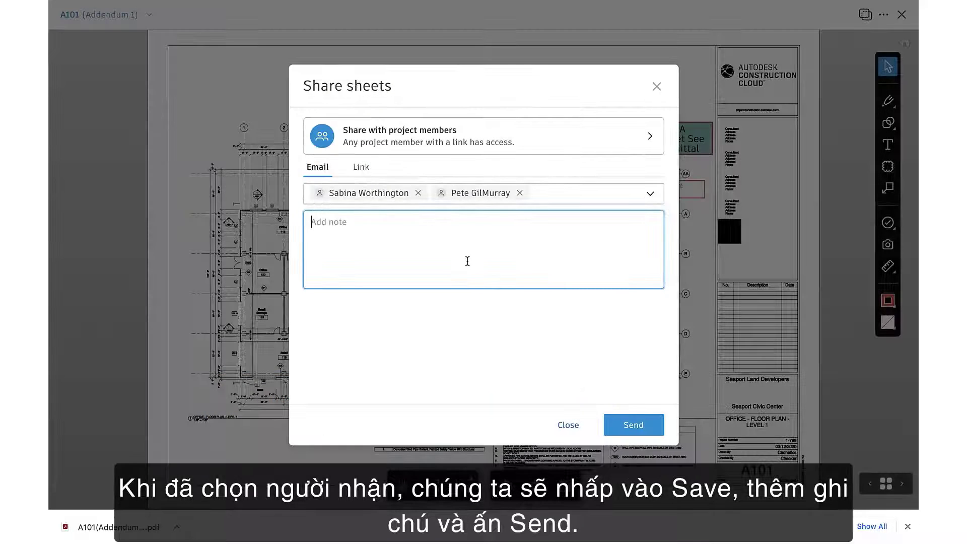
{"action": "type", "text": "Please review safety hazards at the job site."}
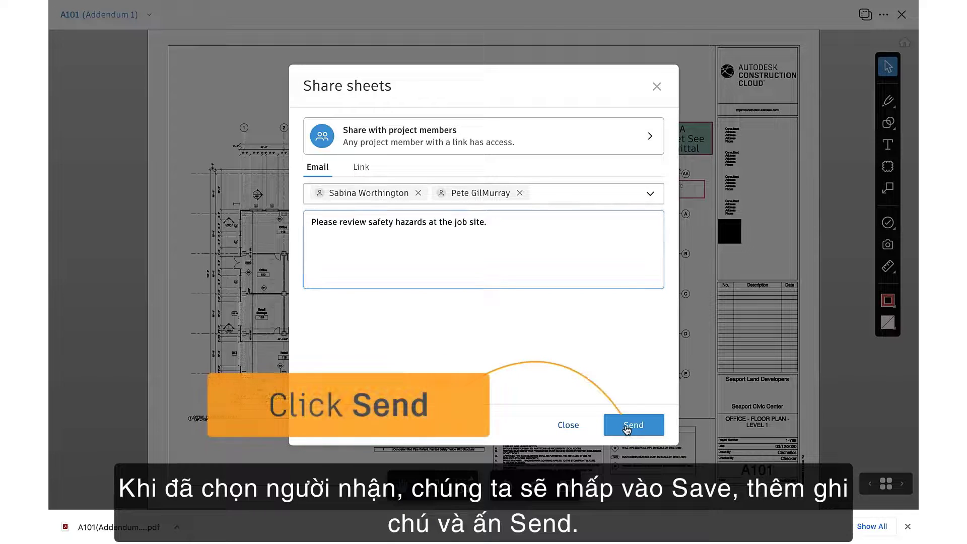
{"action": "left_click", "coordinate": [627, 430]}
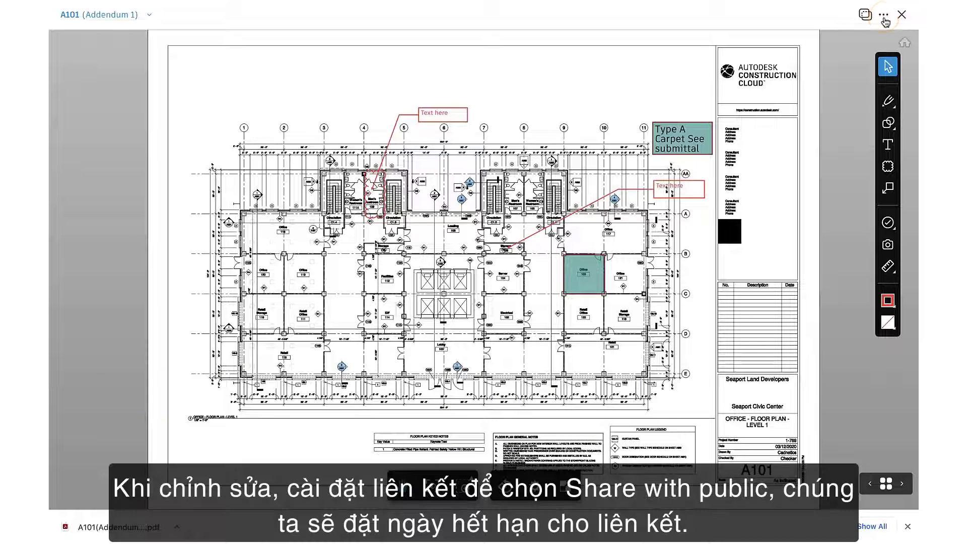
- Switch the A101 sharing link to Share with public access
{"action": "left_click", "coordinate": [885, 17]}
{"action": "left_click", "coordinate": [888, 61]}
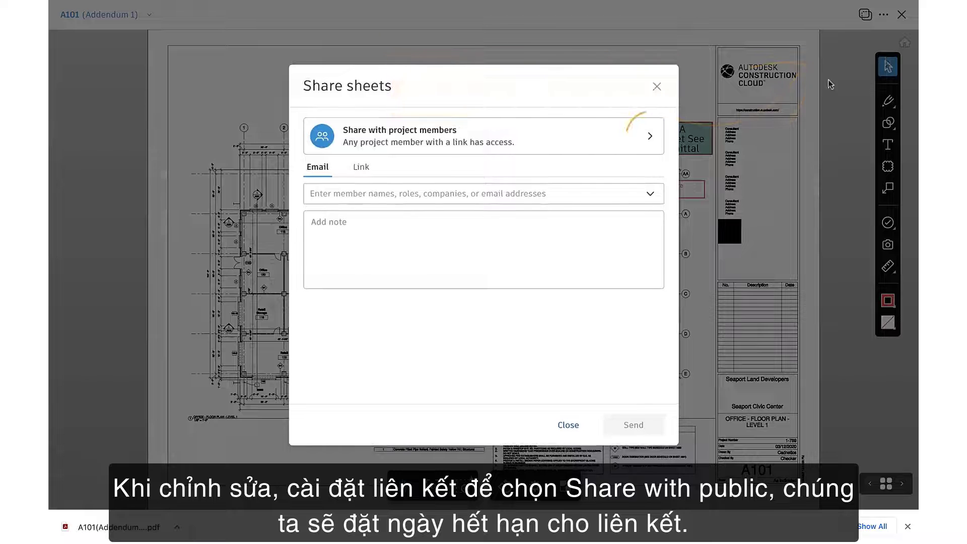
{"action": "left_click", "coordinate": [650, 137]}
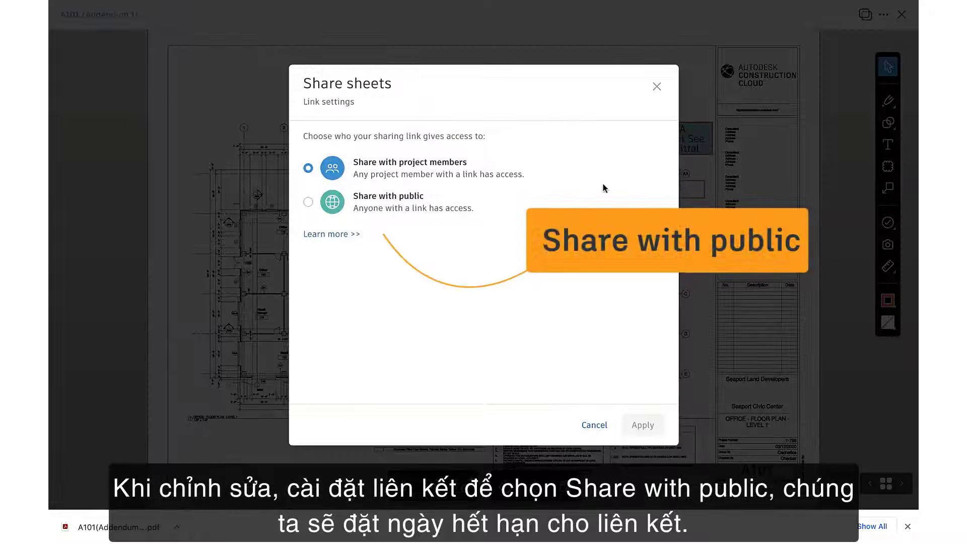
{"action": "left_click", "coordinate": [308, 202]}
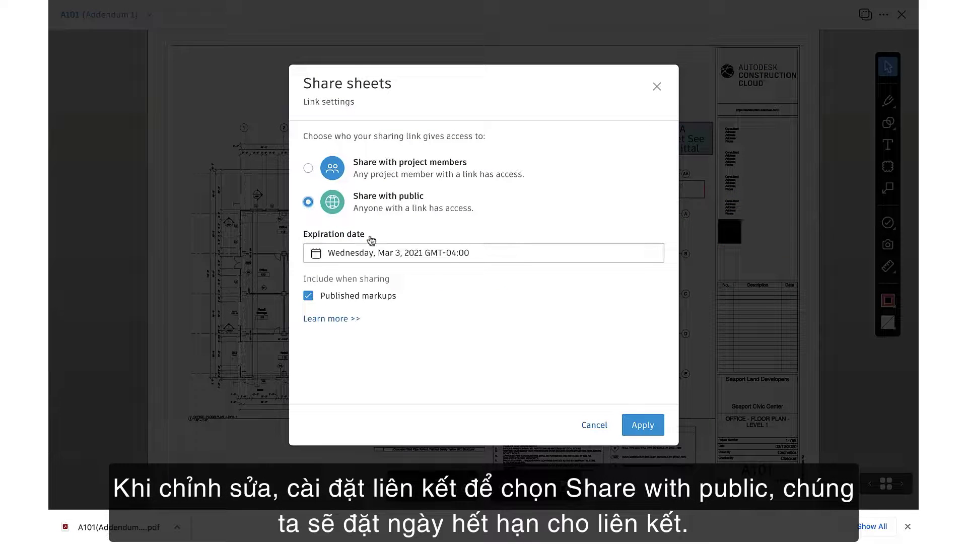
- Set the link to expire Tuesday, Mar 9, 2021, apply, and generate the public link
{"action": "left_click", "coordinate": [492, 258]}
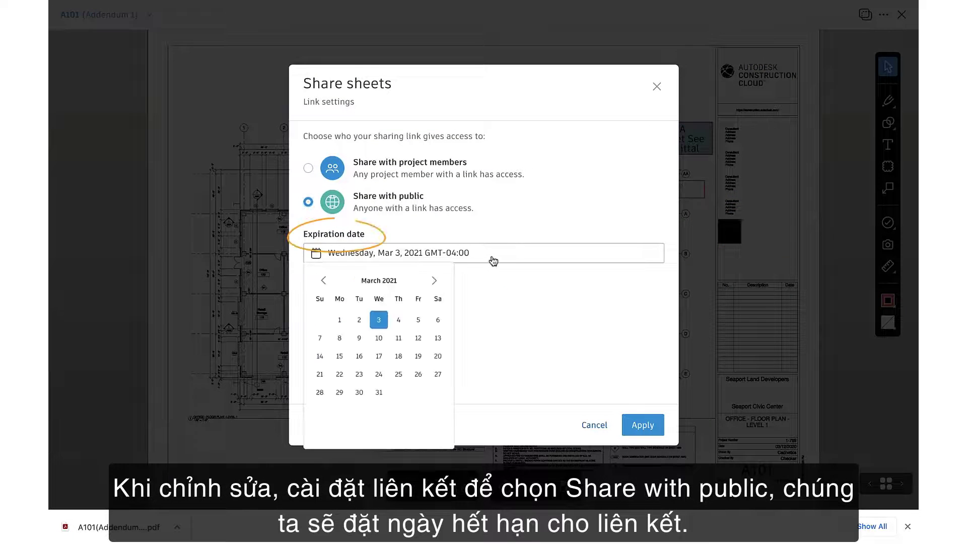
{"action": "left_click", "coordinate": [359, 339]}
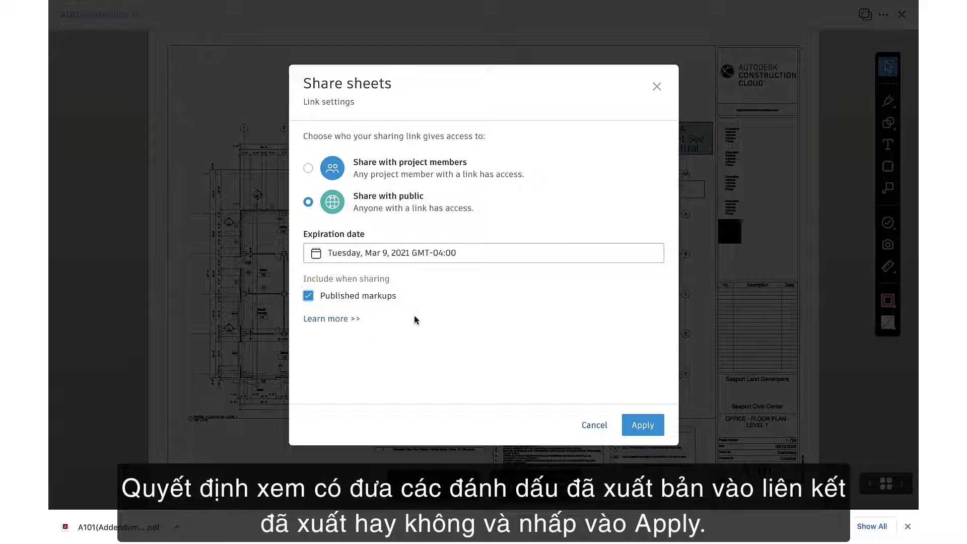
{"action": "left_click", "coordinate": [644, 426]}
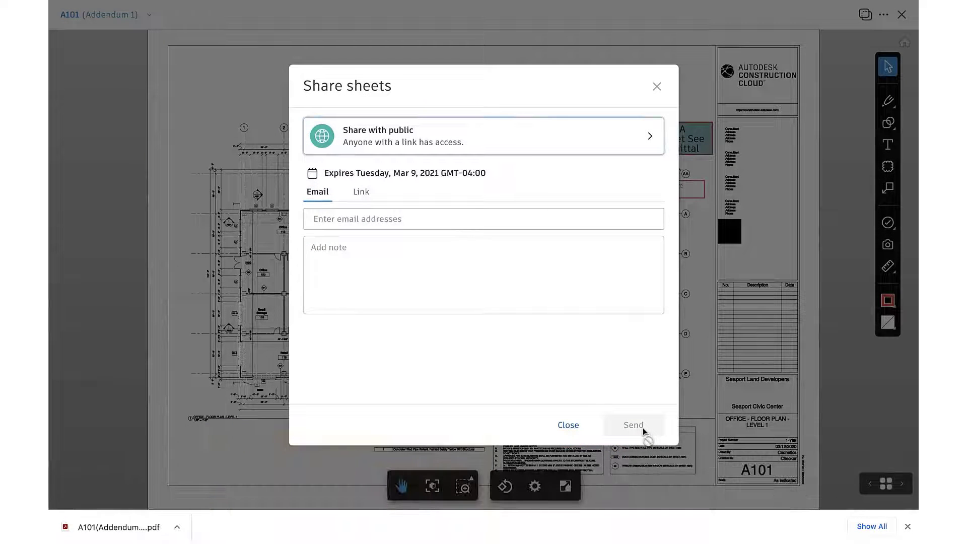
{"action": "left_click", "coordinate": [361, 195]}
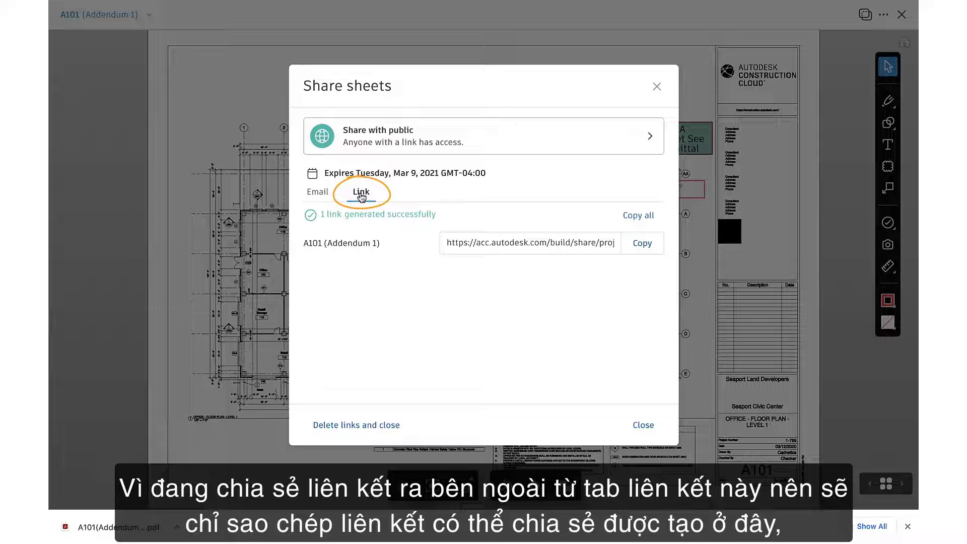
- Copy the public A101 link, download the shared sheet PDF, and close the dialog
{"action": "left_click", "coordinate": [642, 244]}
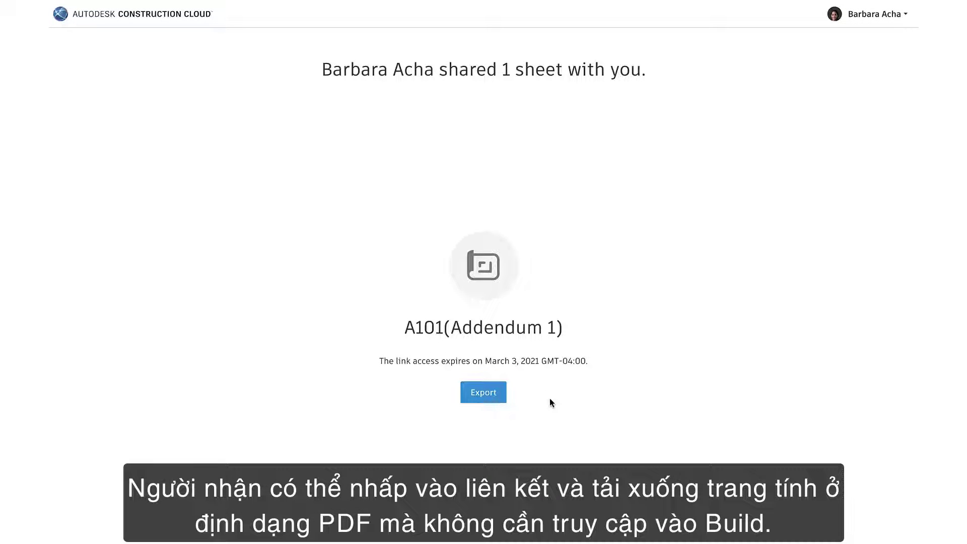
{"action": "left_click", "coordinate": [482, 398]}
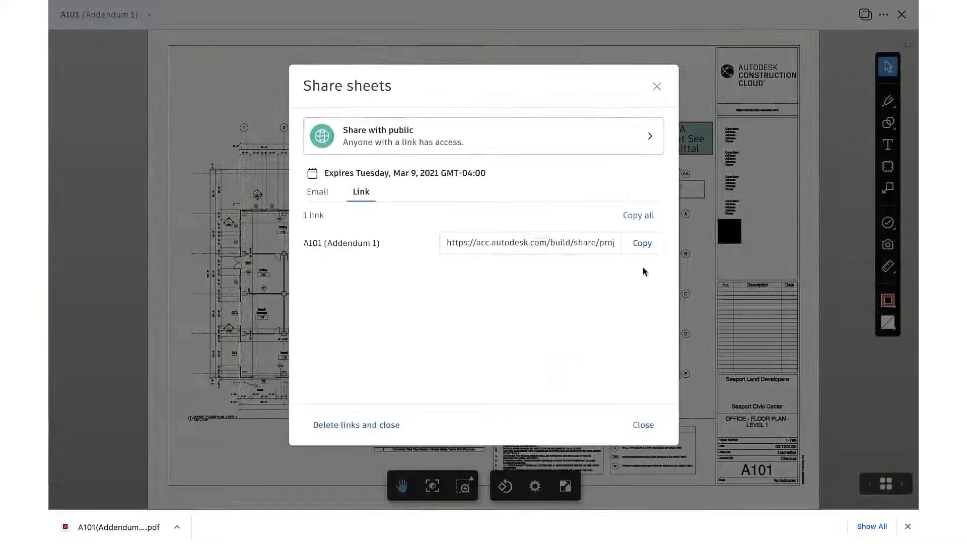
{"action": "left_click", "coordinate": [643, 426]}
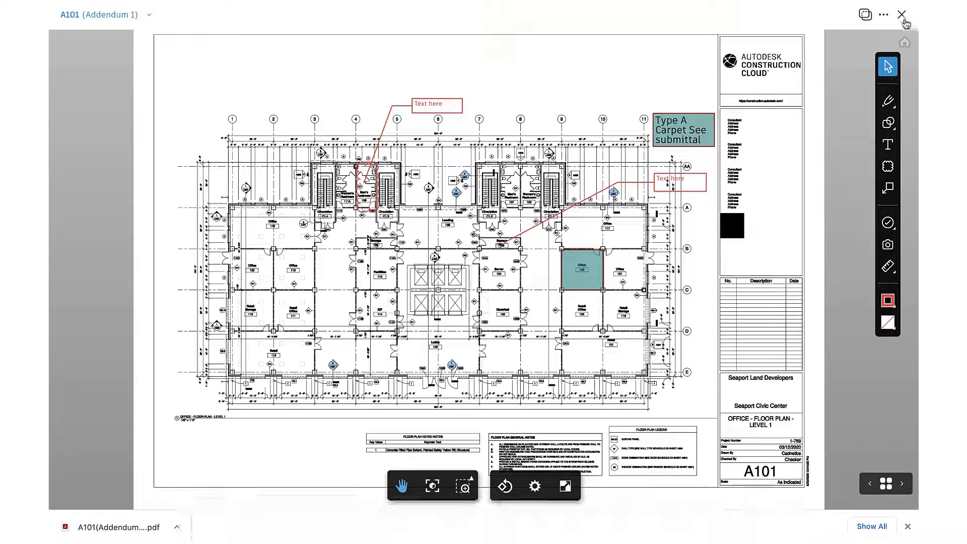
- Delete all public links to the current version of sheet A101 from the Sheets list
{"action": "left_click", "coordinate": [903, 16]}
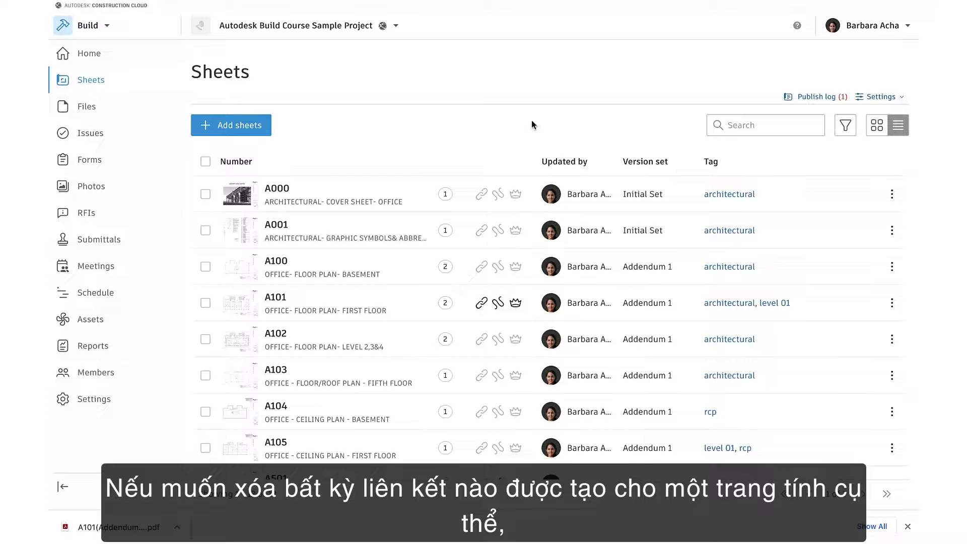
{"action": "left_click", "coordinate": [205, 305]}
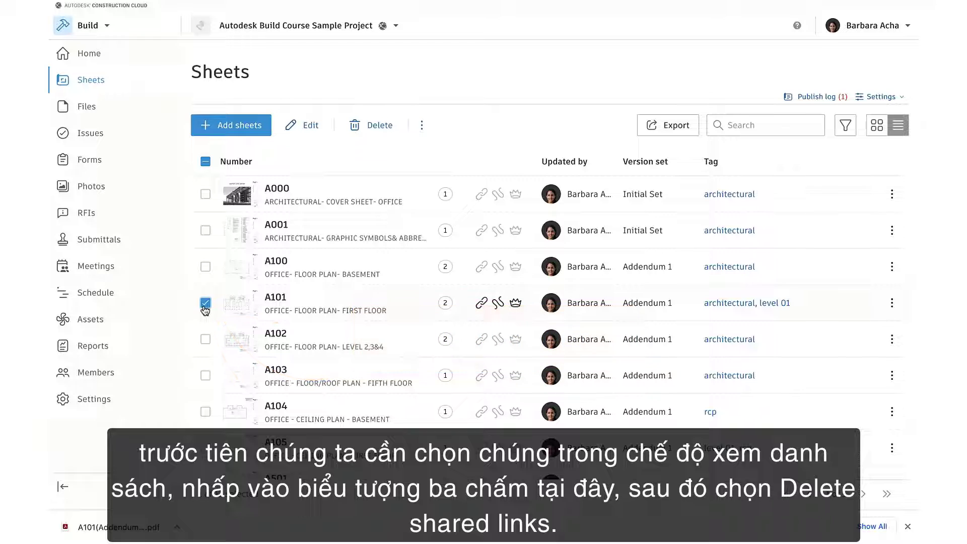
{"action": "left_click", "coordinate": [422, 126]}
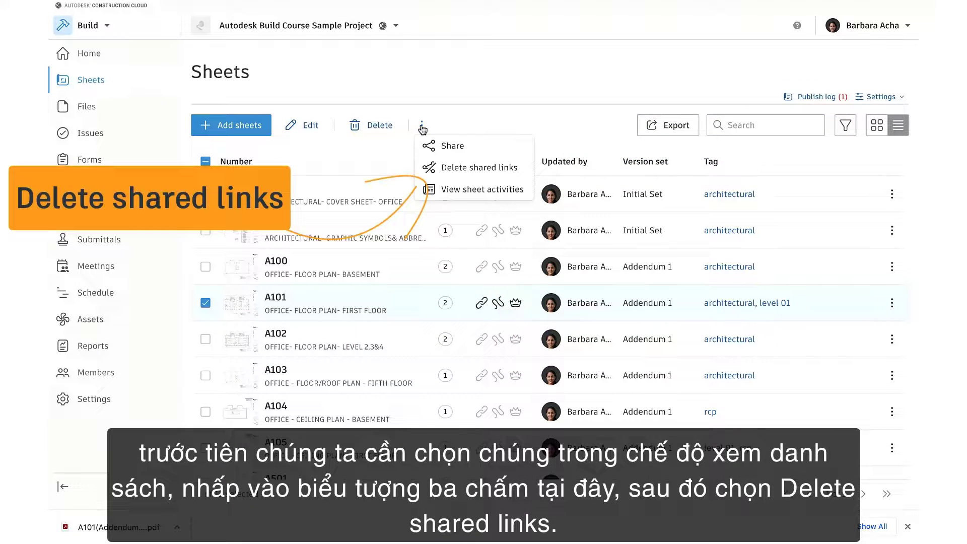
{"action": "left_click", "coordinate": [460, 167]}
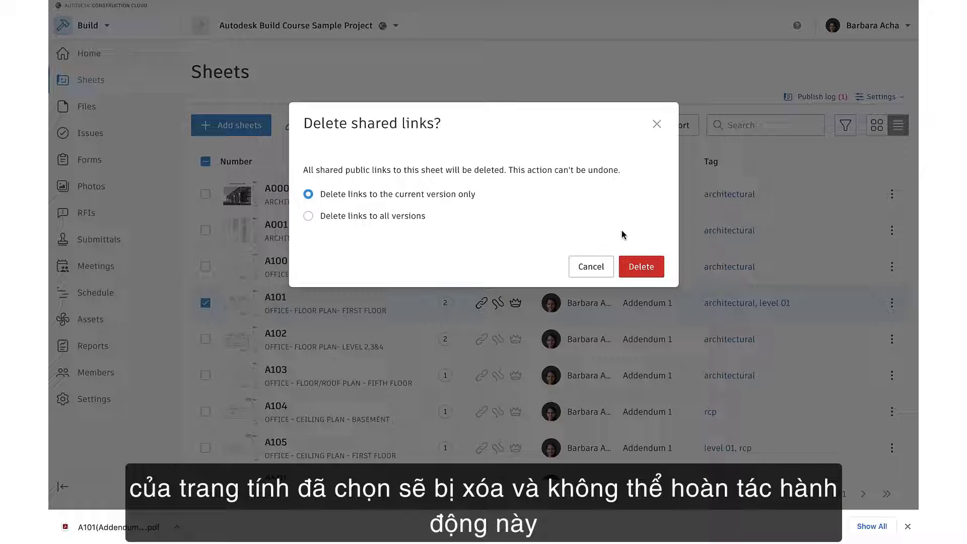
{"action": "left_click", "coordinate": [642, 264]}
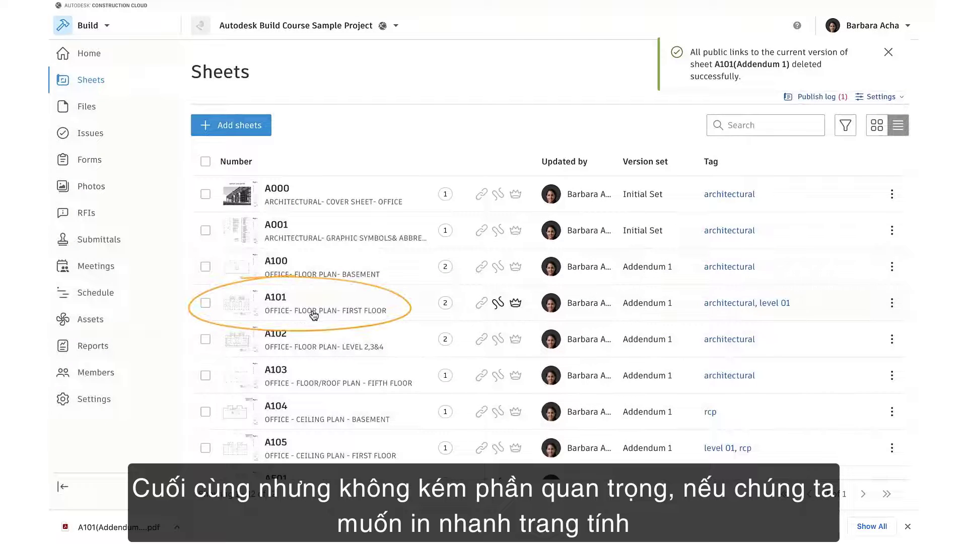
{"action": "left_click", "coordinate": [310, 313]}
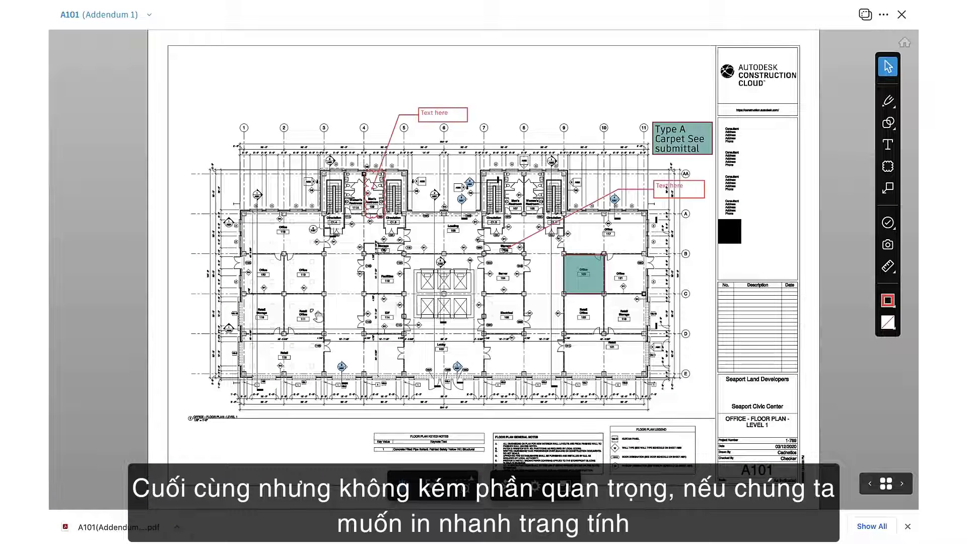
- Prepare sheet A101 for printing on 42 x 30 inch paper
{"action": "left_click", "coordinate": [883, 18]}
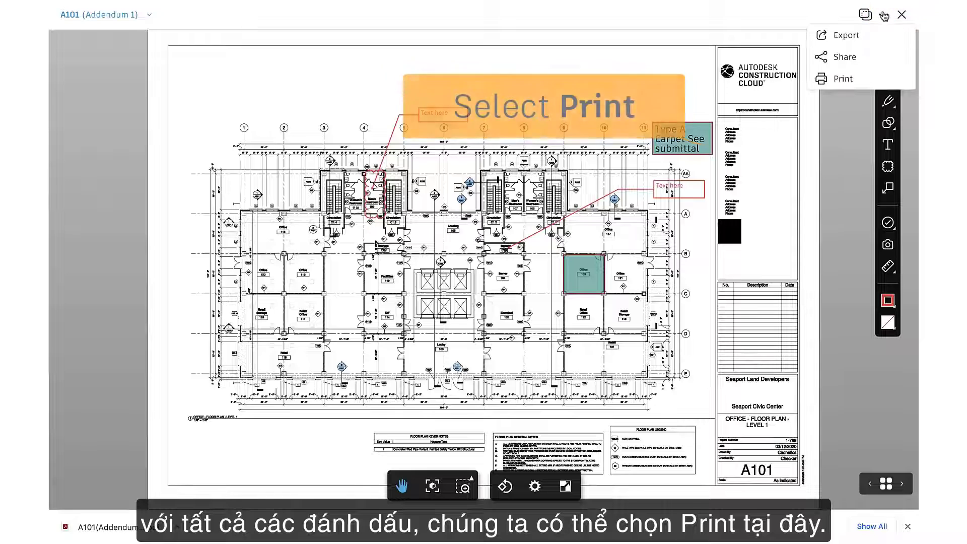
{"action": "left_click", "coordinate": [858, 80]}
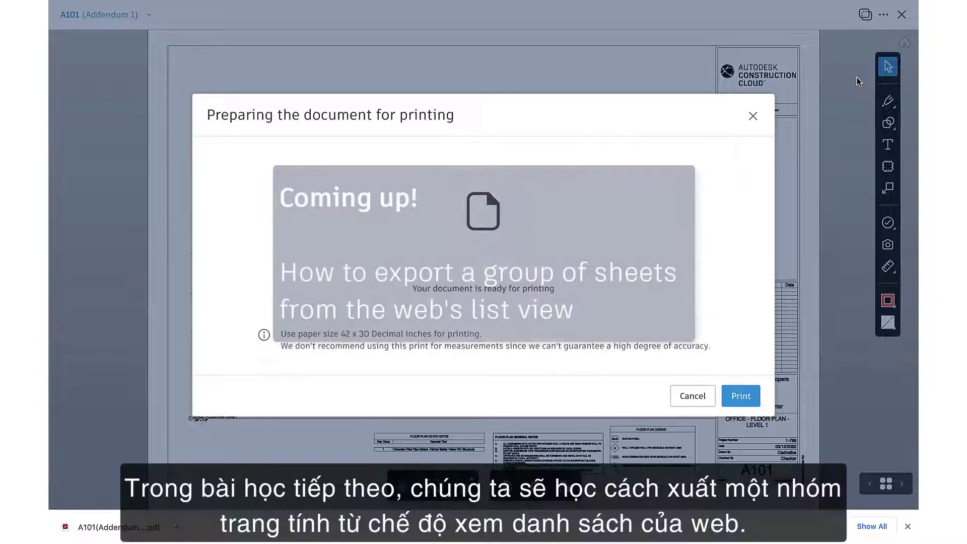